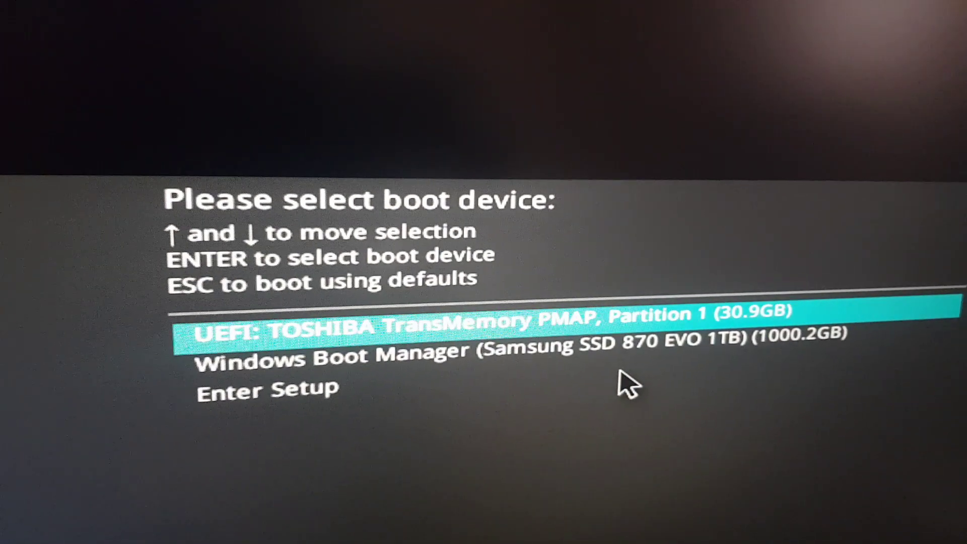
Highlight Enter Setup in the boot device menu to open BIOS setup
key("Down")
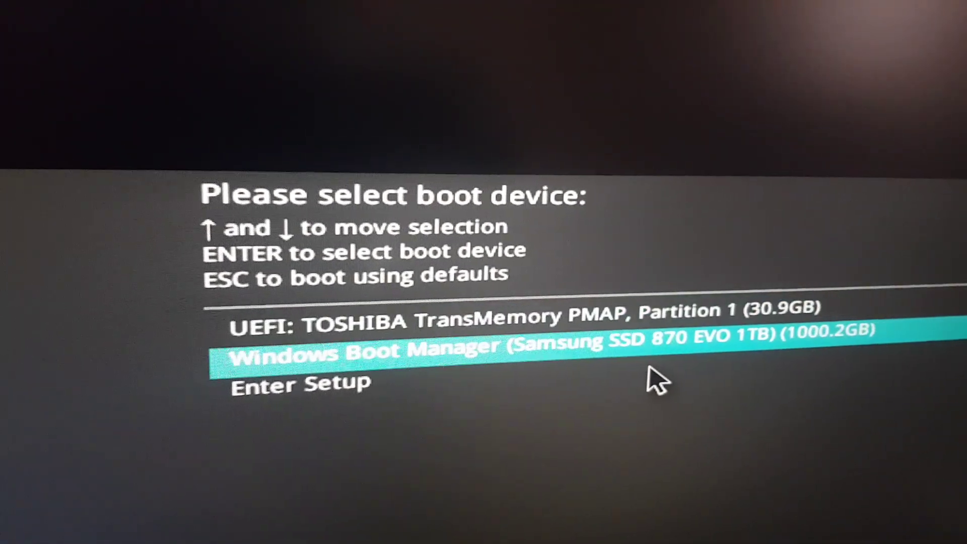
key("Down")
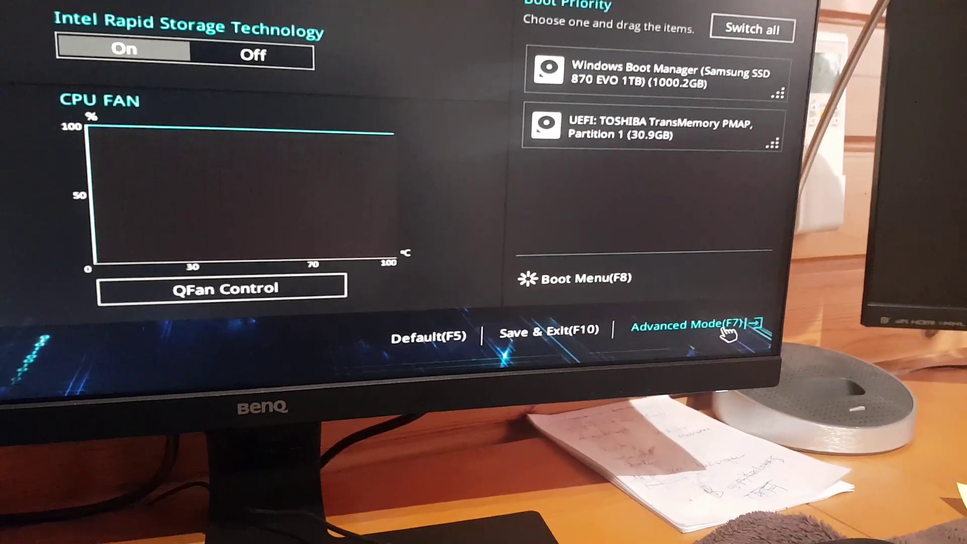
Switch the BIOS from EZ Mode to Advanced Mode (F7)
left_click(728, 332)
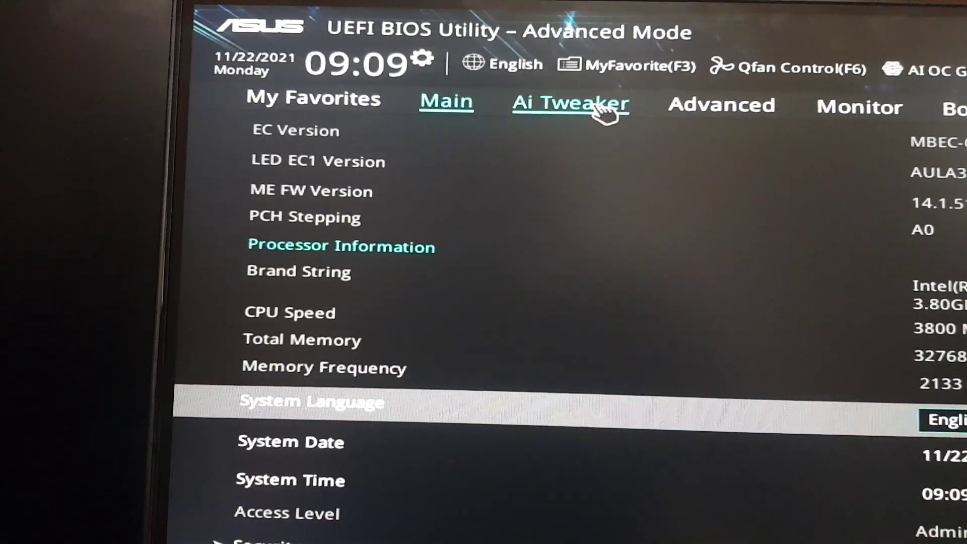
Browse the Ai Tweaker settings and return to the top of the list
left_click(604, 112)
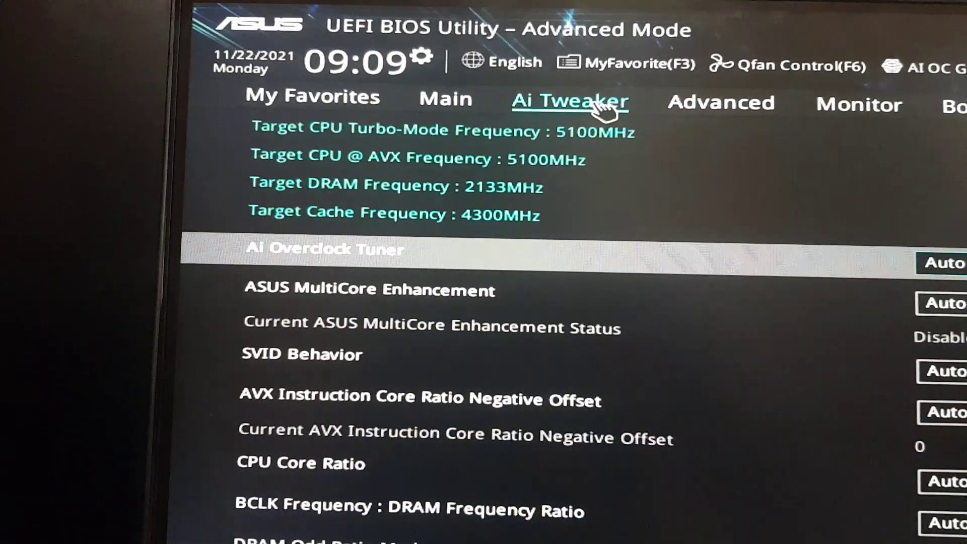
scroll(557, 218, "down", 3)
scroll(557, 218, "down", 3)
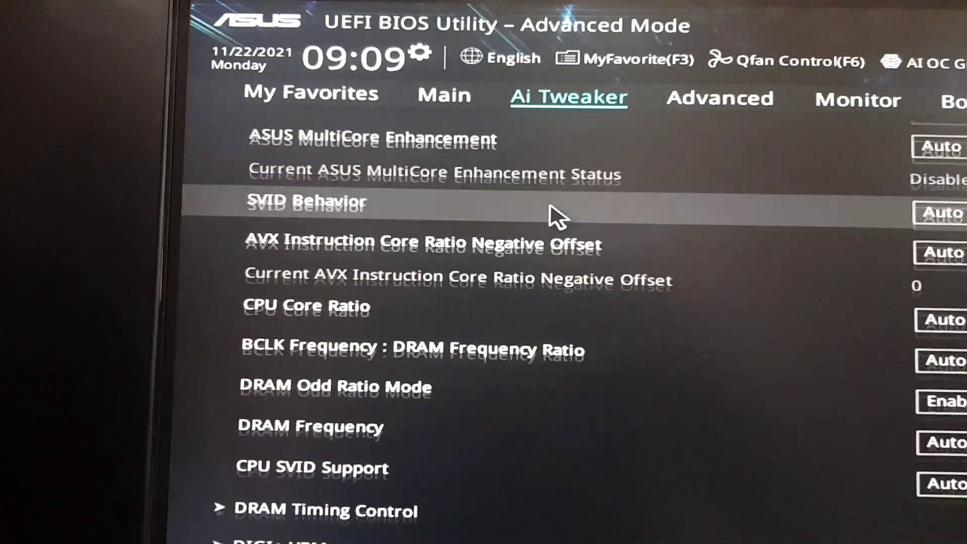
scroll(558, 218, "down", 3)
scroll(558, 217, "down", 3)
scroll(558, 218, "down", 3)
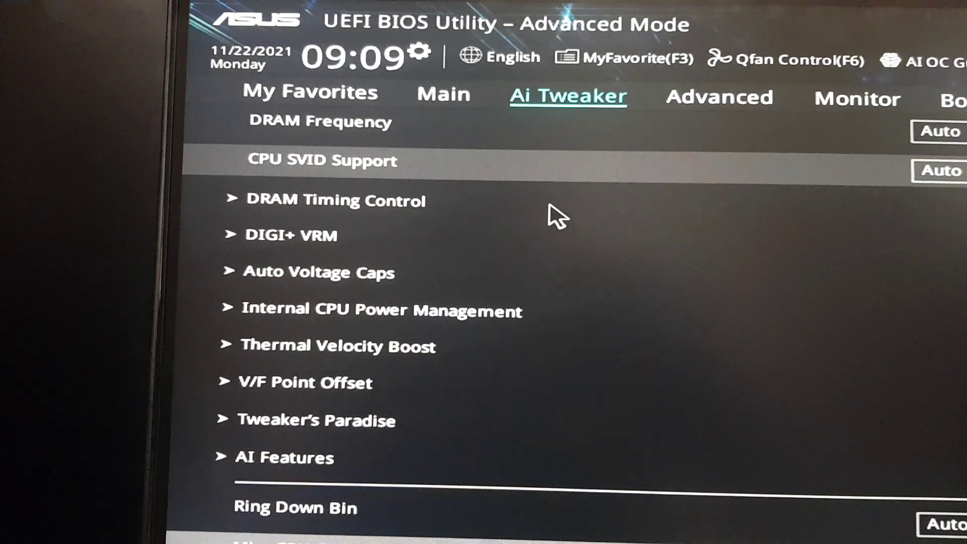
scroll(558, 218, "down", 3)
scroll(558, 218, "down", 2)
scroll(558, 218, "down", 1)
scroll(557, 218, "down", 1)
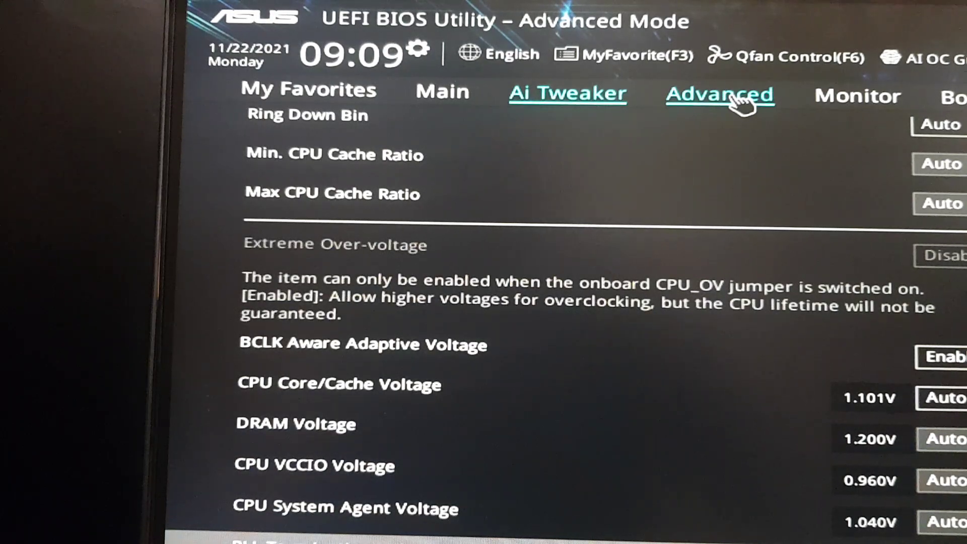
scroll(654, 234, "down", 2)
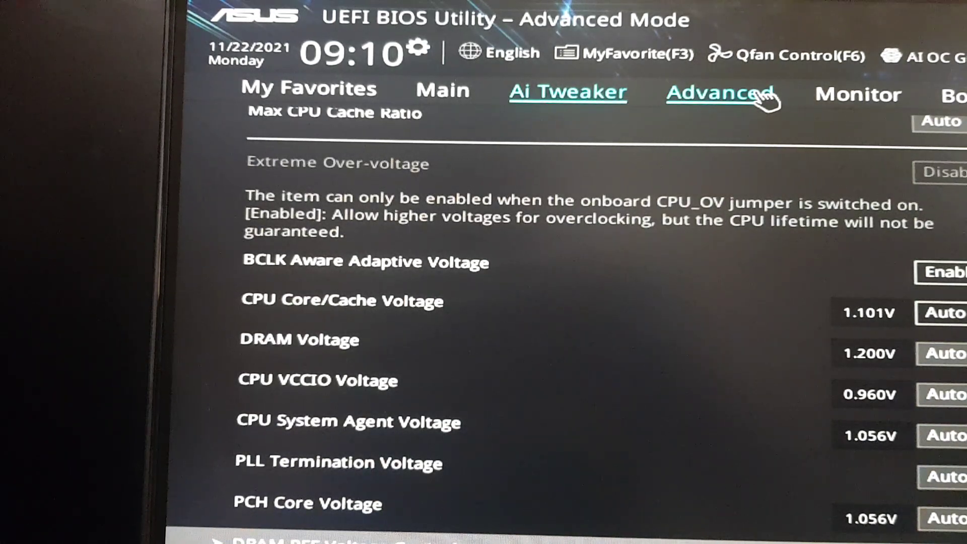
key("Up")
key("Up")
key("Up")
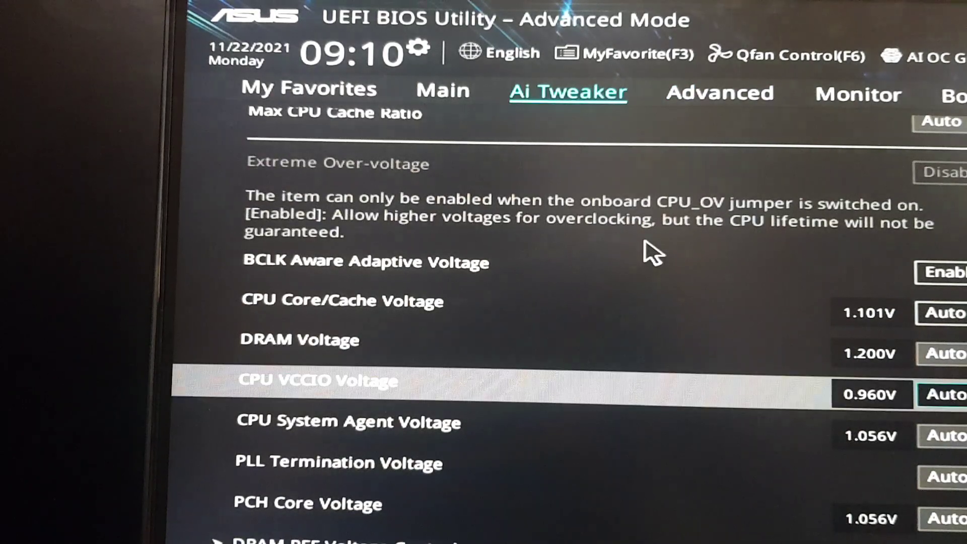
scroll(650, 251, "up", 3)
scroll(650, 252, "up", 2)
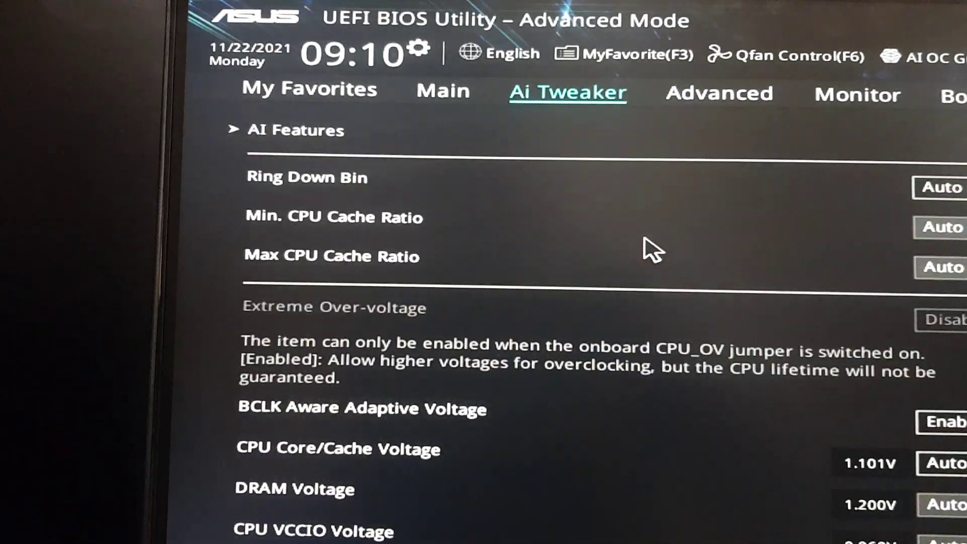
scroll(653, 248, "up", 2)
scroll(655, 247, "up", 2)
scroll(655, 246, "up", 2)
scroll(656, 247, "up", 2)
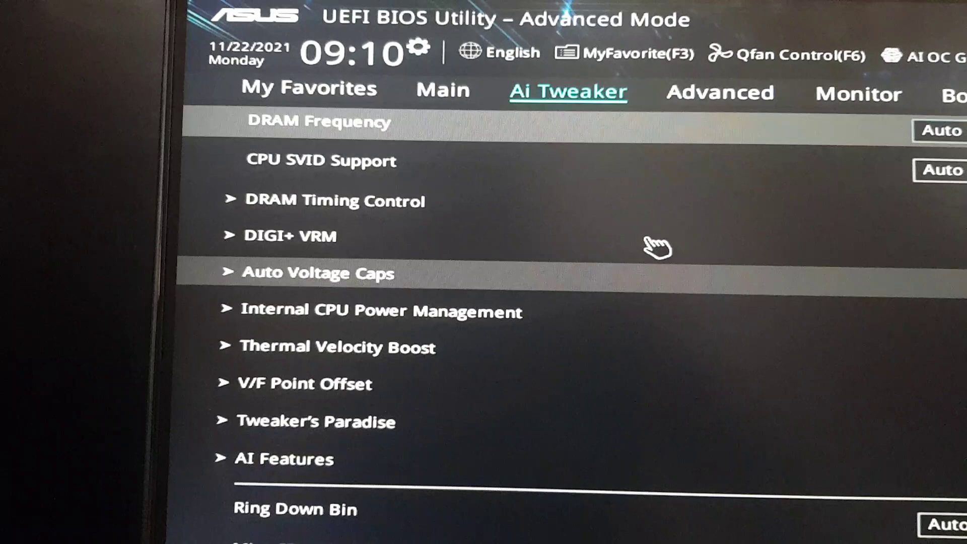
scroll(657, 246, "up", 1)
scroll(656, 247, "up", 2)
scroll(655, 247, "up", 3)
scroll(656, 247, "up", 3)
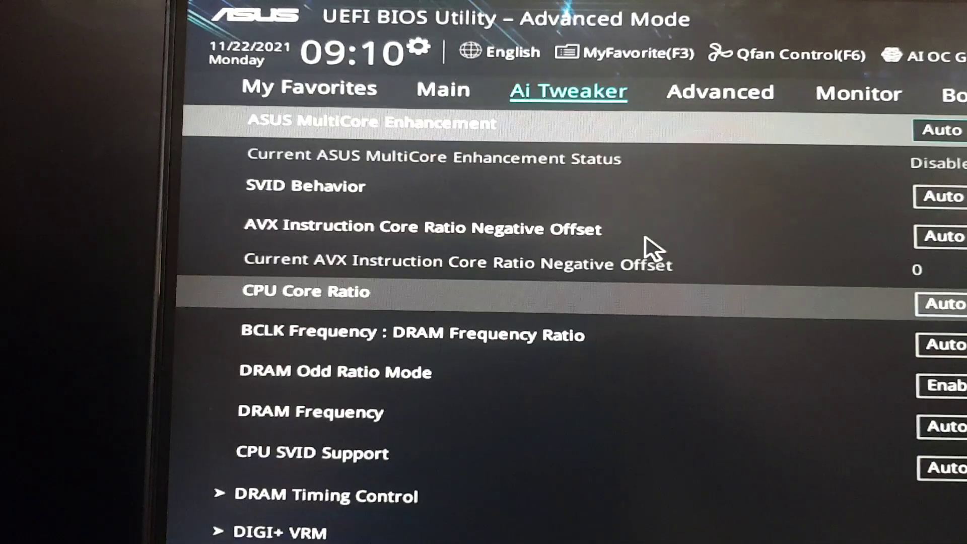
scroll(650, 248, "up", 3)
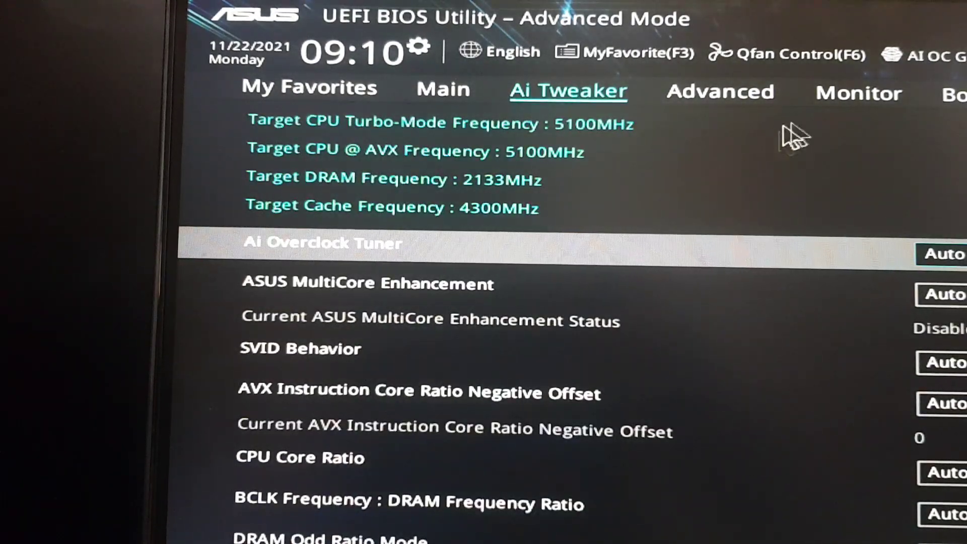
Set PTT to Enabled under Advanced > PCH-FW Configuration
left_click(747, 91)
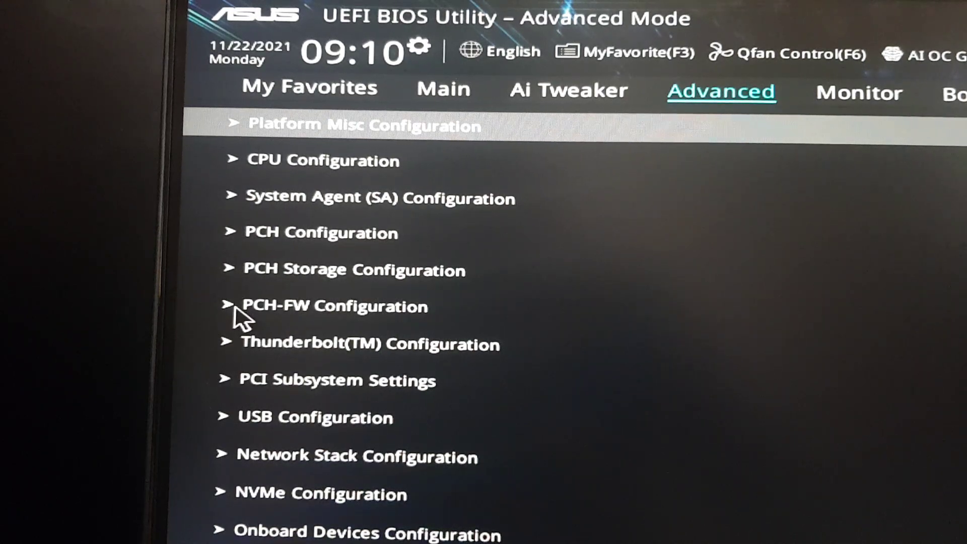
left_click(250, 307)
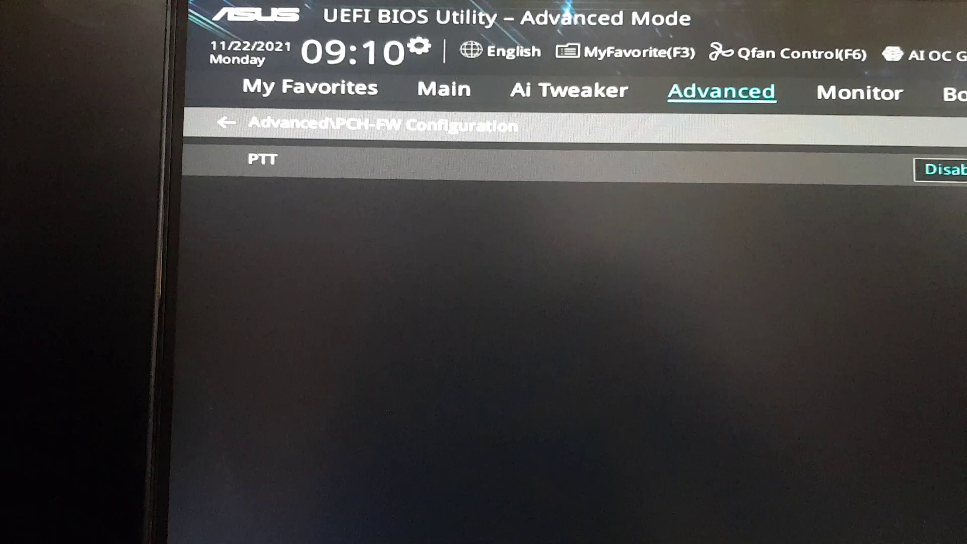
left_click(944, 168)
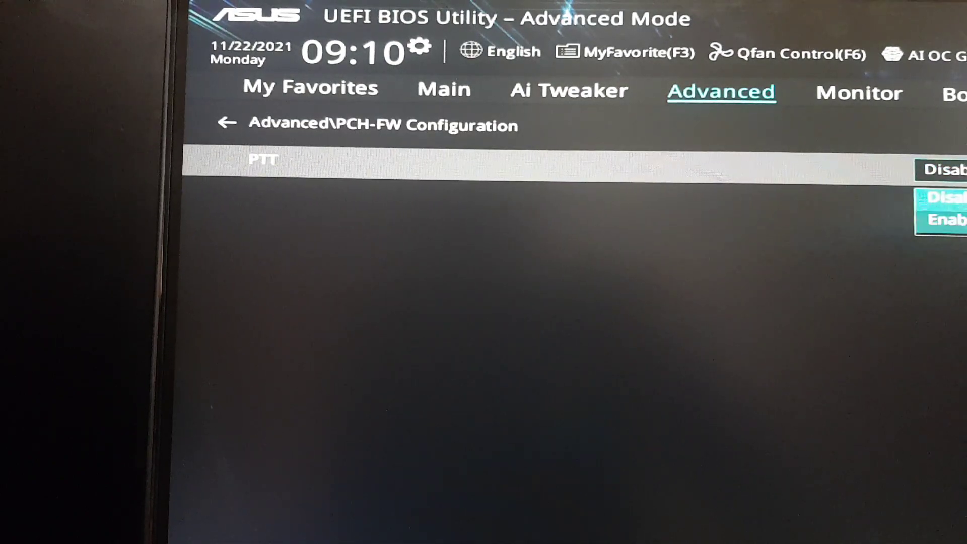
left_click(944, 220)
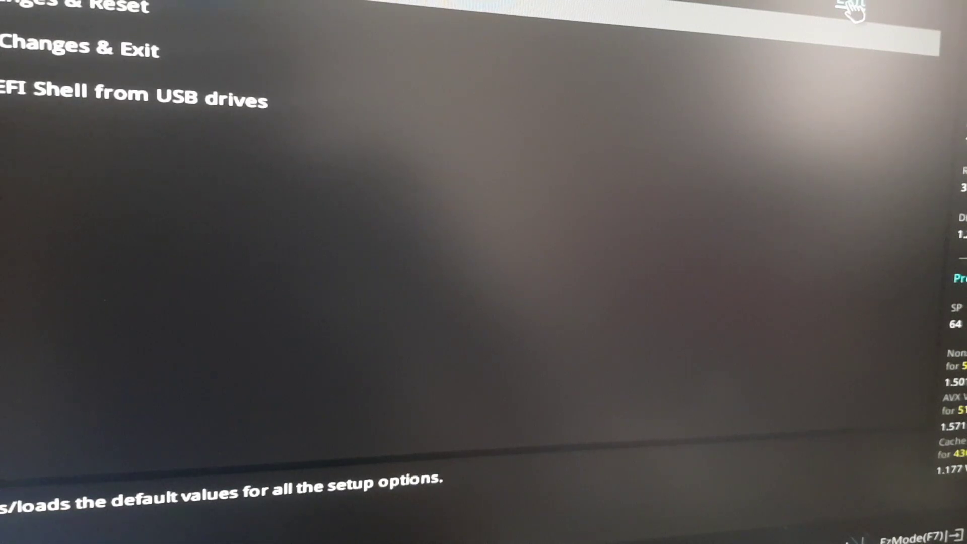
Choose Save Changes & Reset to confirm PTT changing from Disable to Enable
left_click(99, 11)
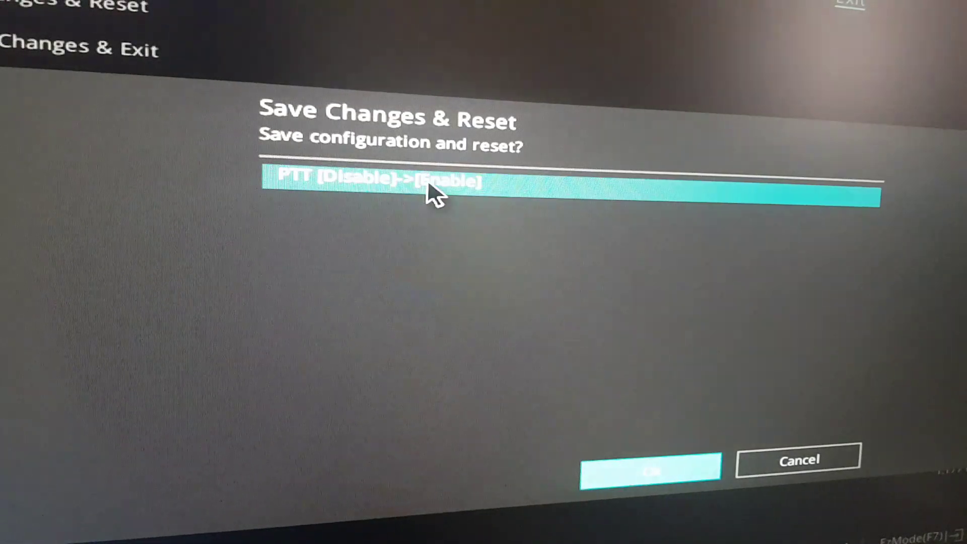